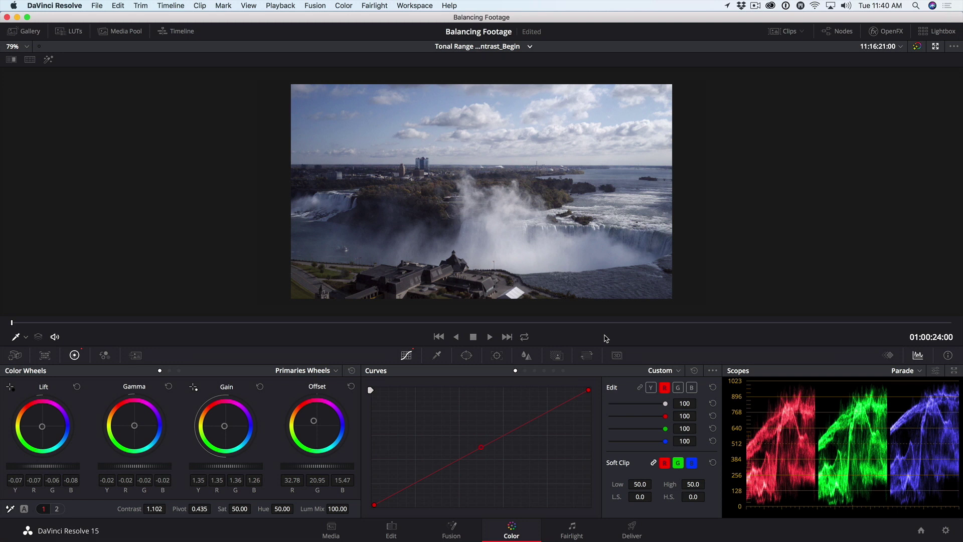
# - Load the B&W Gradient clip and change the scope from Parade to a luminance Waveform
pyautogui.hotkey('ctrl', 'shift', 'c')
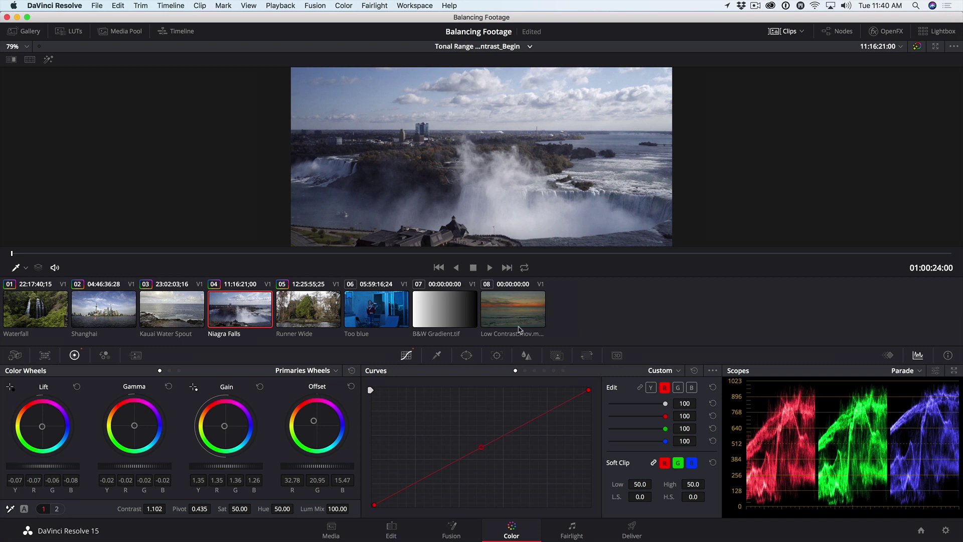
pyautogui.click(448, 318)
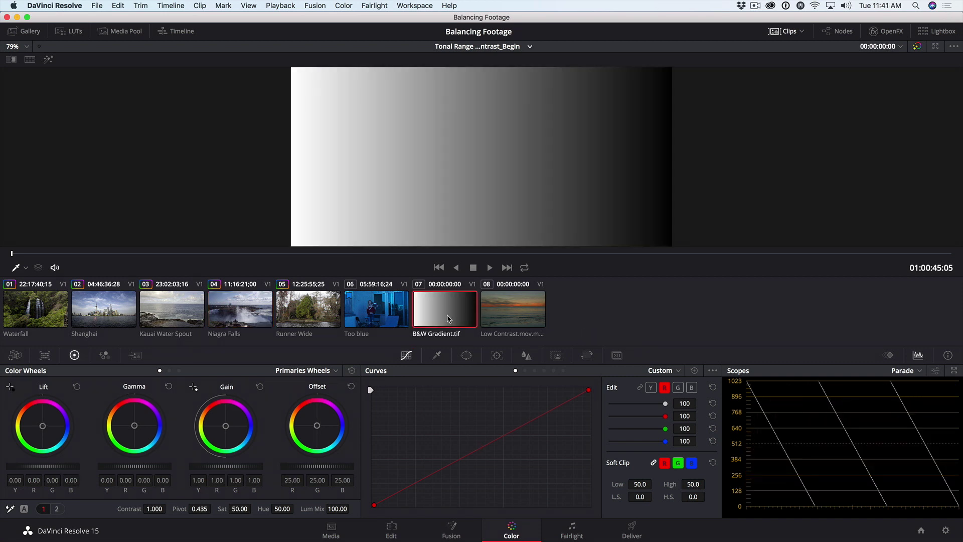
pyautogui.hotkey('ctrl', 'shift', 'c')
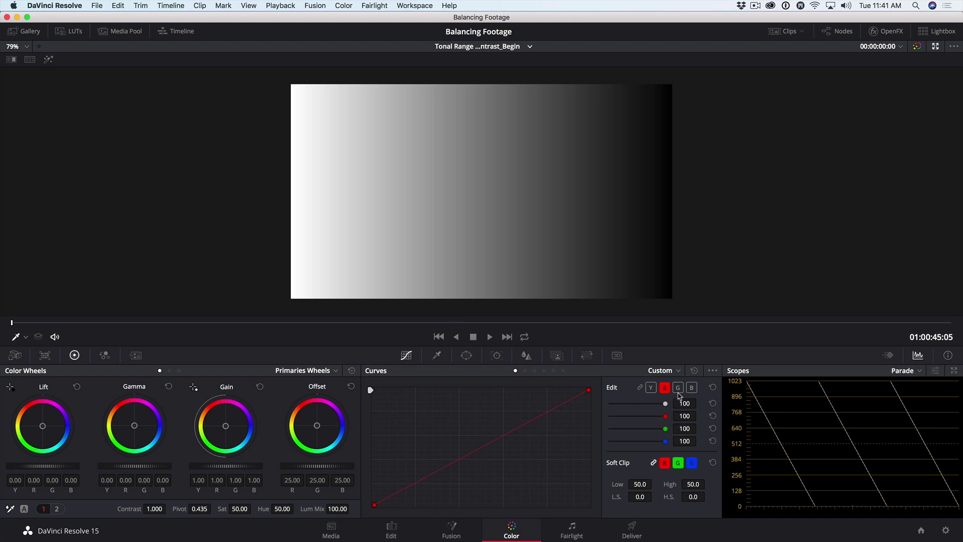
pyautogui.click(915, 372)
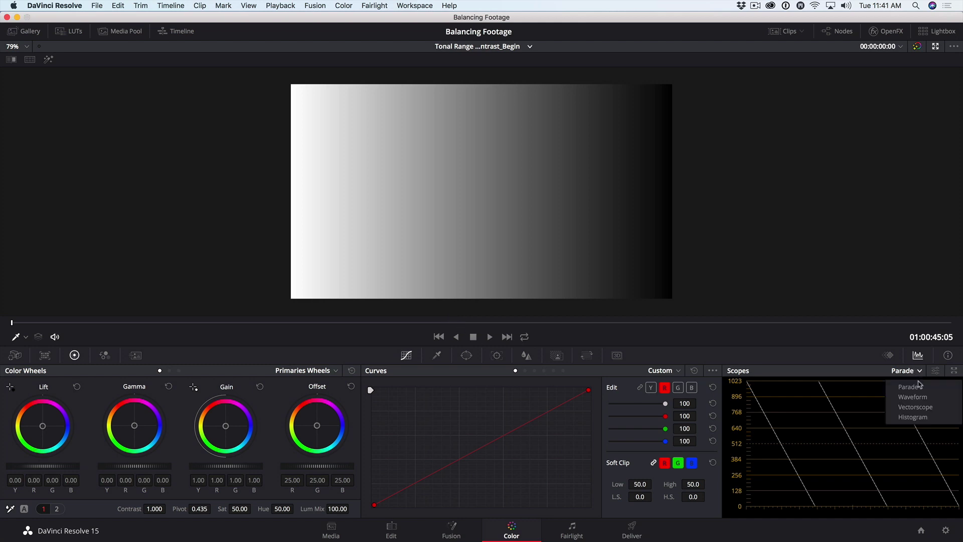
pyautogui.click(925, 399)
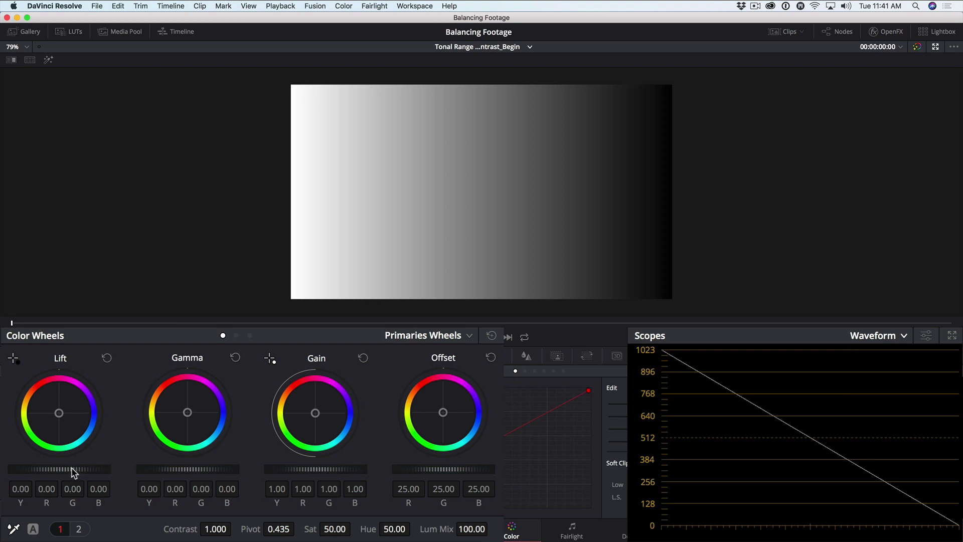
# - Set the master wheels on the gradient to Lift -0.06, Gain 1.16 and Gamma 0.12
pyautogui.moveTo(80, 468); pyautogui.dragTo(63, 468)
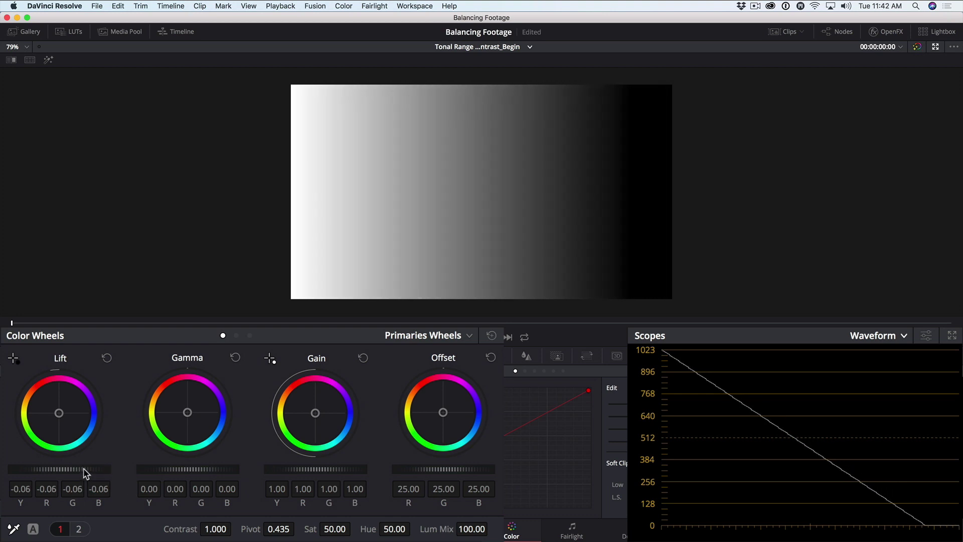
pyautogui.moveTo(83, 468); pyautogui.dragTo(55, 470)
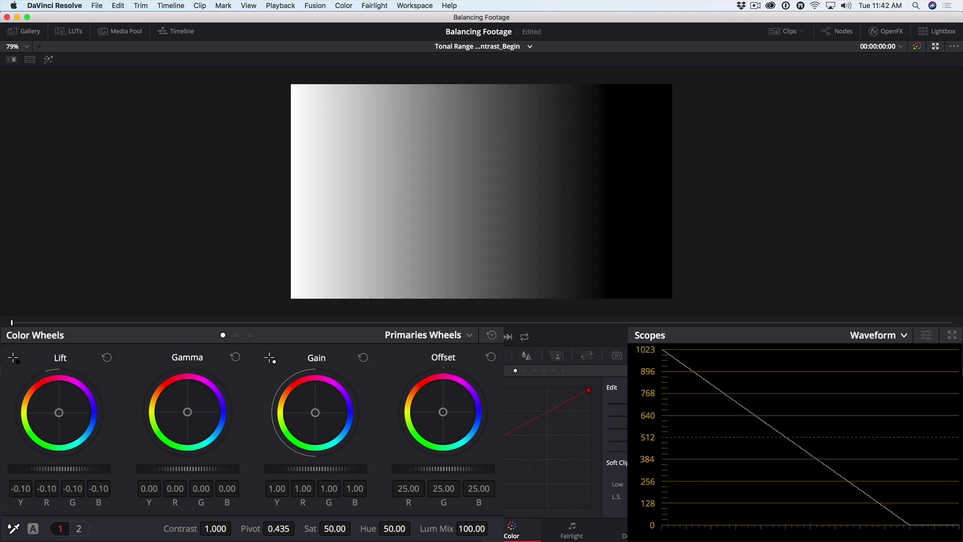
pyautogui.moveTo(55, 471); pyautogui.dragTo(113, 474)
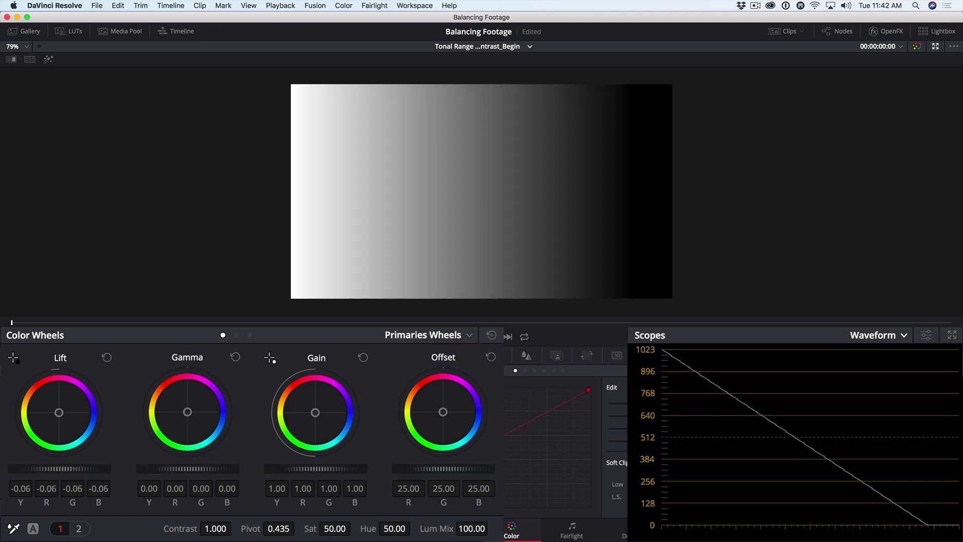
pyautogui.moveTo(315, 468); pyautogui.dragTo(341, 469)
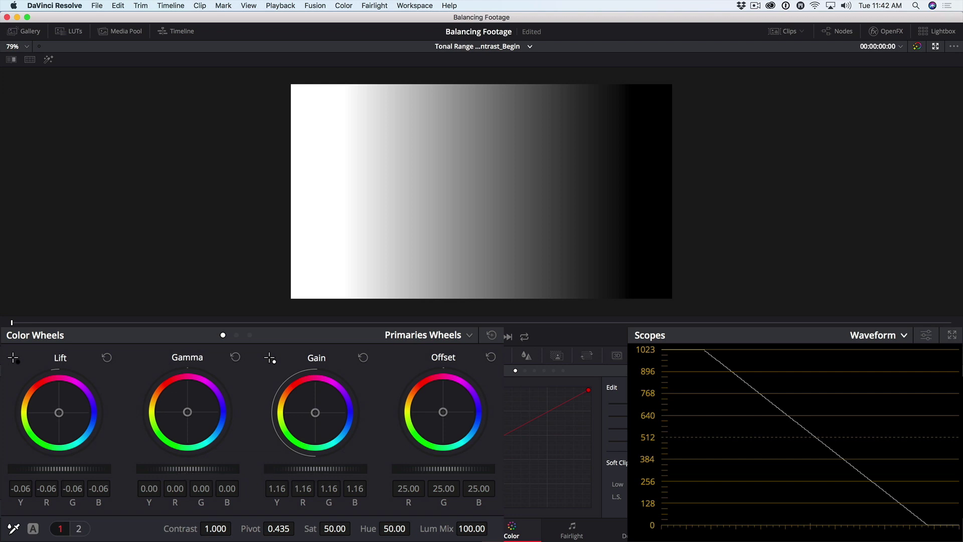
pyautogui.moveTo(187, 468); pyautogui.dragTo(211, 474)
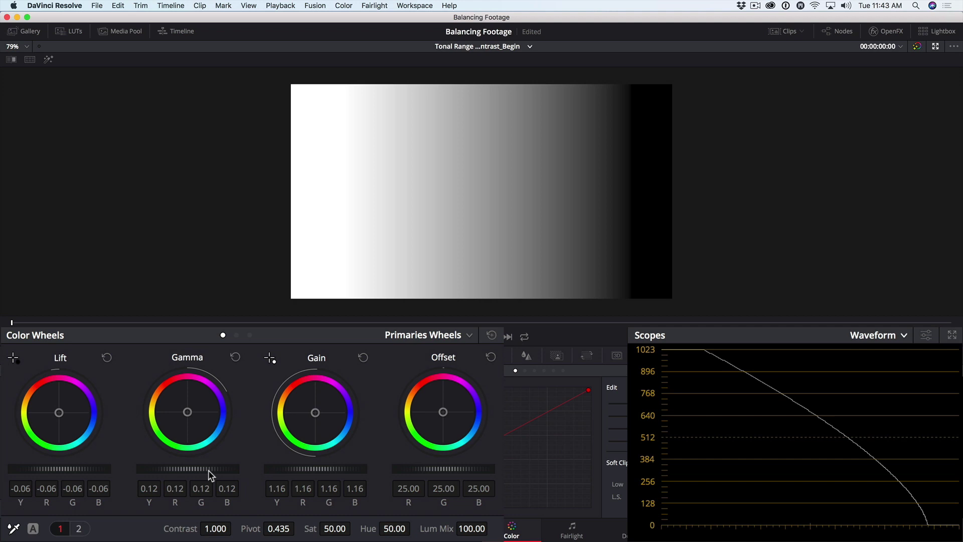
# - Reset all primary adjustments and switch the color wheels to Log mode
pyautogui.click(491, 335)
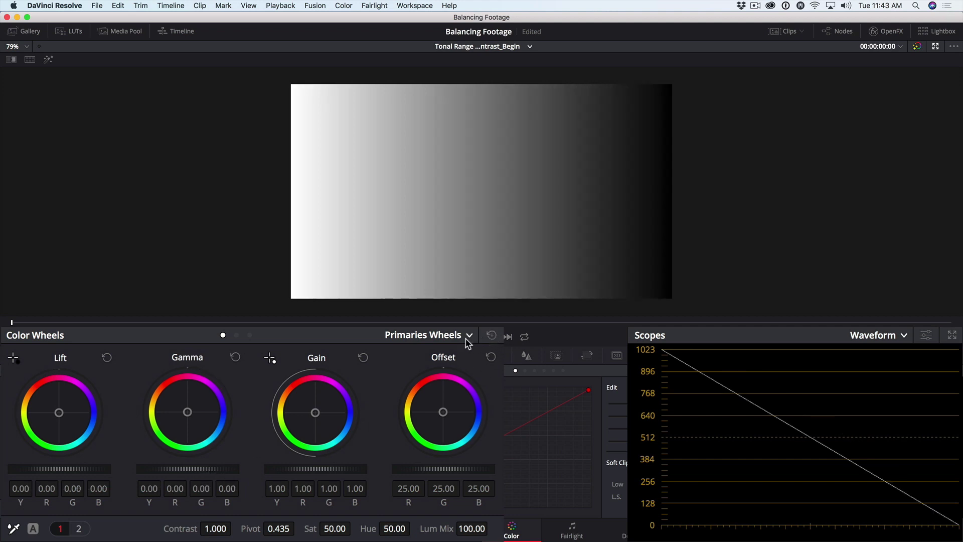
pyautogui.click(468, 335)
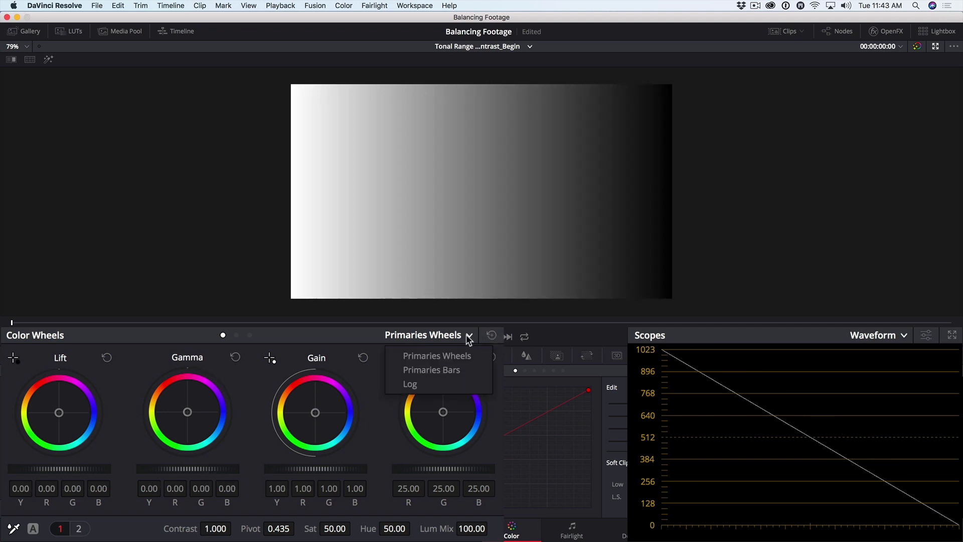
pyautogui.click(458, 386)
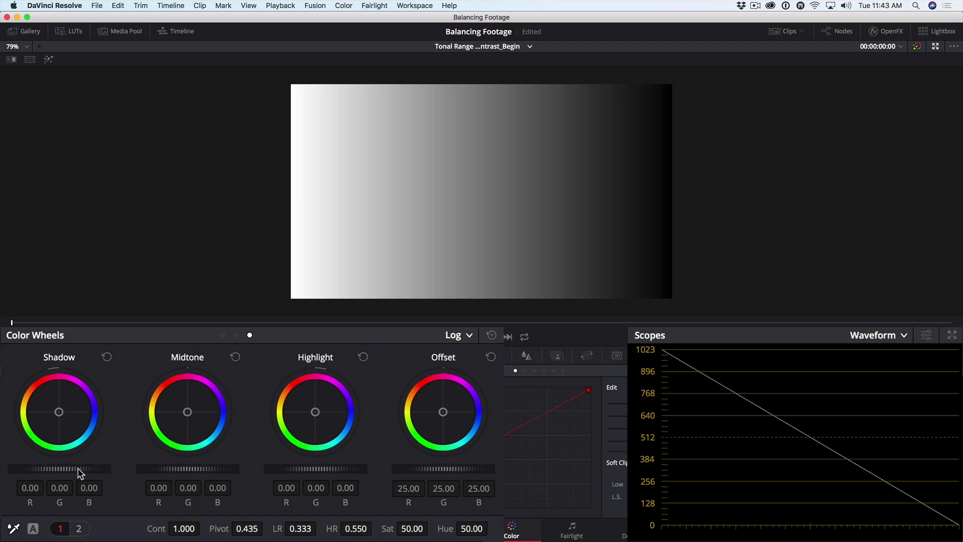
# - Set the Log wheels to Shadow -0.09, Highlight 0.09 and Midtone 0.17
pyautogui.moveTo(77, 469); pyautogui.dragTo(64, 469)
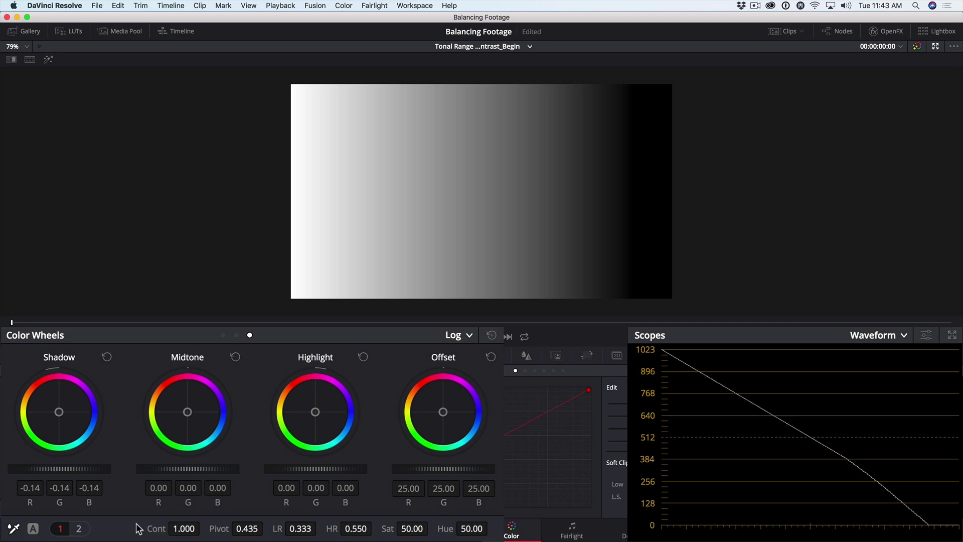
pyautogui.moveTo(67, 472)
pyautogui.mouseDown()
pyautogui.moveTo(56, 473)
pyautogui.moveTo(72, 473)
pyautogui.mouseUp()
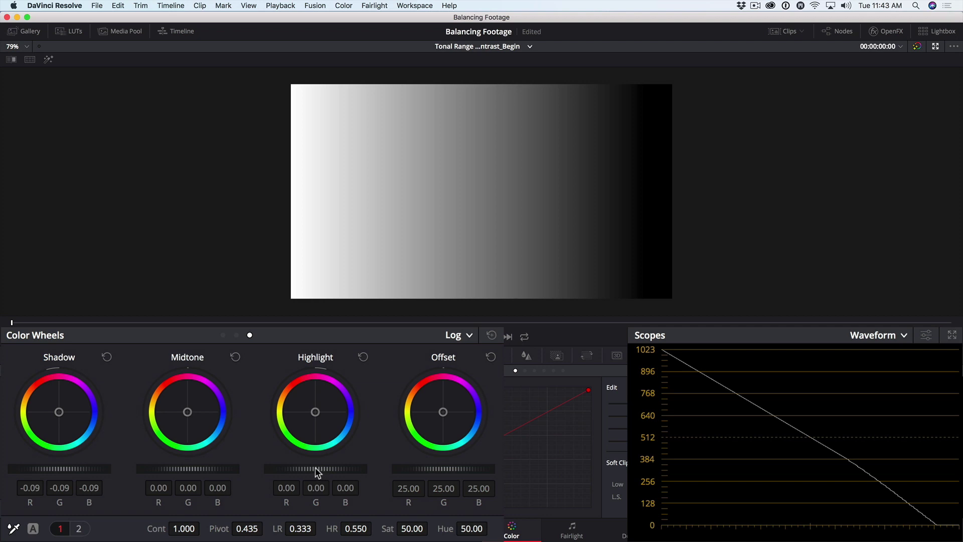
pyautogui.moveTo(315, 468); pyautogui.dragTo(322, 468)
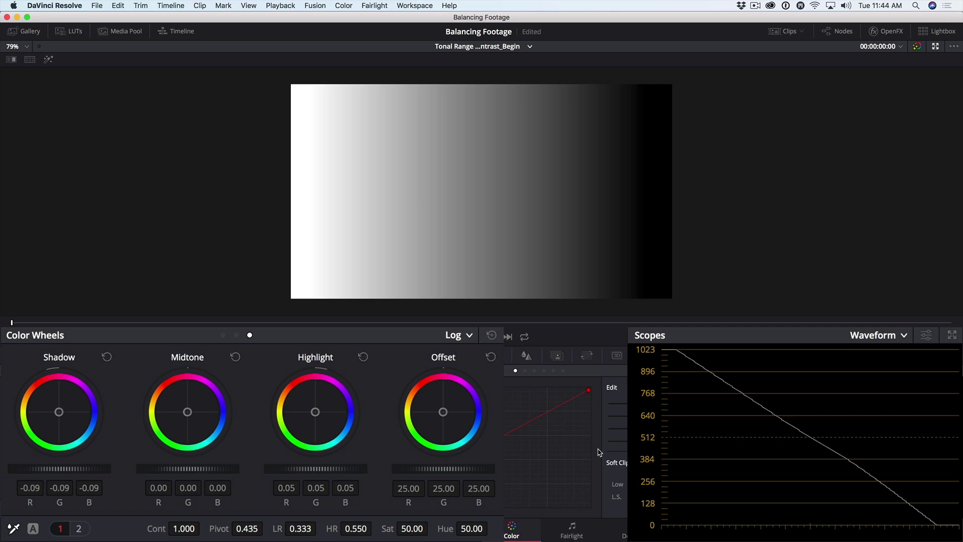
pyautogui.moveTo(316, 468); pyautogui.dragTo(286, 470)
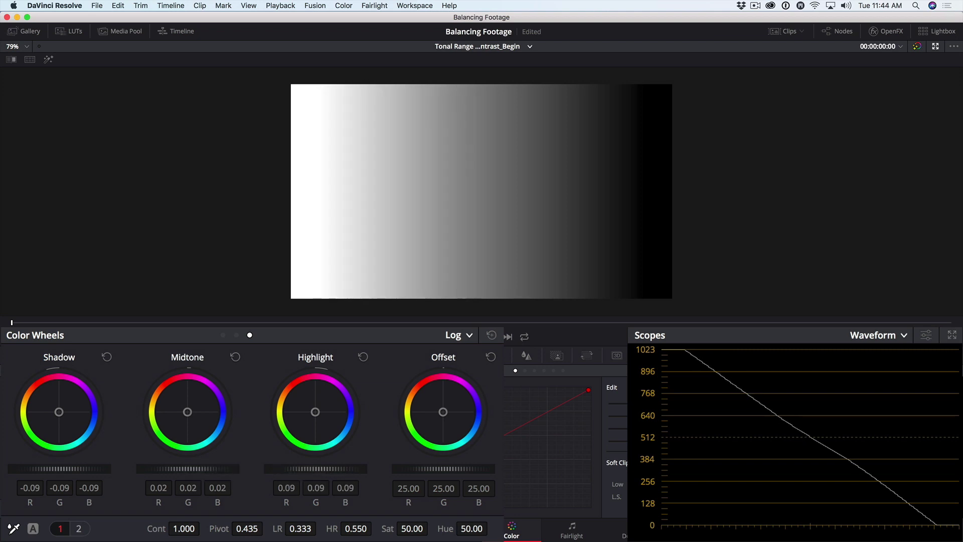
pyautogui.moveTo(188, 468)
pyautogui.mouseDown()
pyautogui.moveTo(229, 468)
pyautogui.moveTo(195, 469)
pyautogui.moveTo(216, 469)
pyautogui.mouseUp()
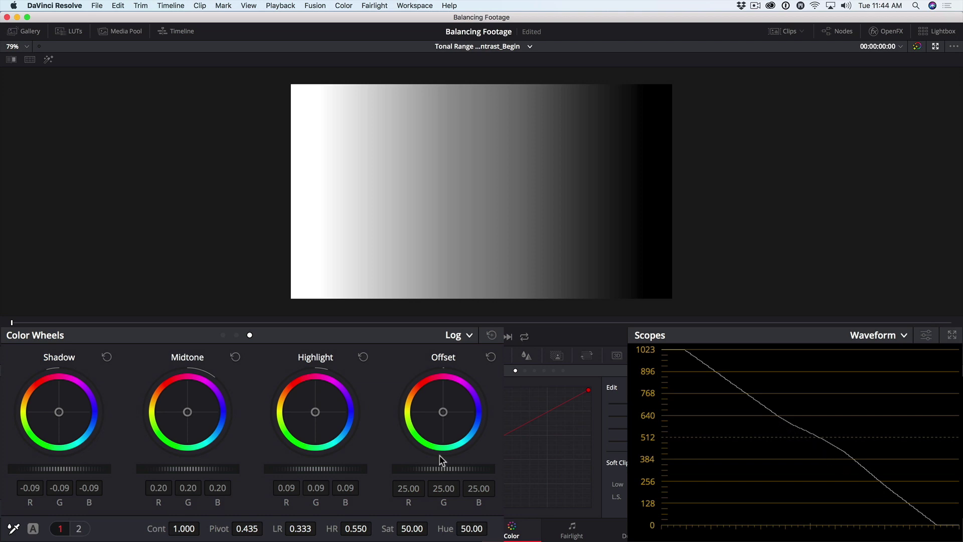
pyautogui.moveTo(198, 469); pyautogui.dragTo(188, 469)
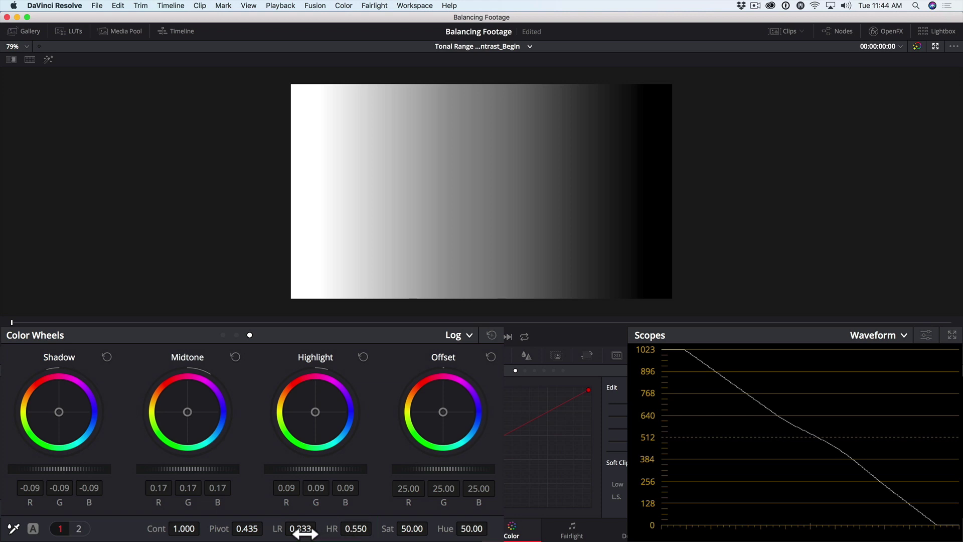
# - Test the Low and High Range boundaries, leaving LR at 0.333 and HR at 0.550
pyautogui.moveTo(304, 531)
pyautogui.mouseDown()
pyautogui.moveTo(266, 532)
pyautogui.moveTo(298, 536)
pyautogui.mouseUp()
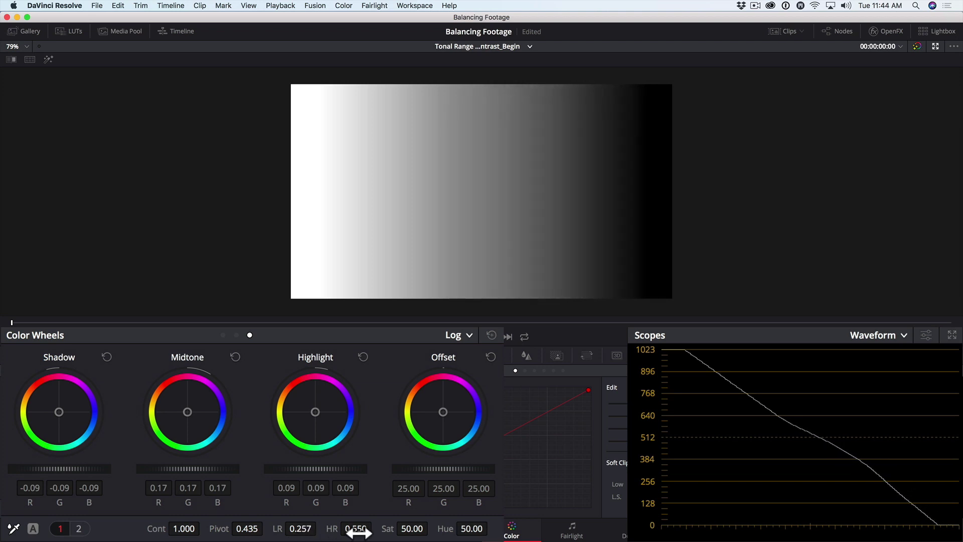
pyautogui.moveTo(358, 532)
pyautogui.mouseDown()
pyautogui.moveTo(376, 533)
pyautogui.moveTo(331, 532)
pyautogui.moveTo(359, 533)
pyautogui.mouseUp()
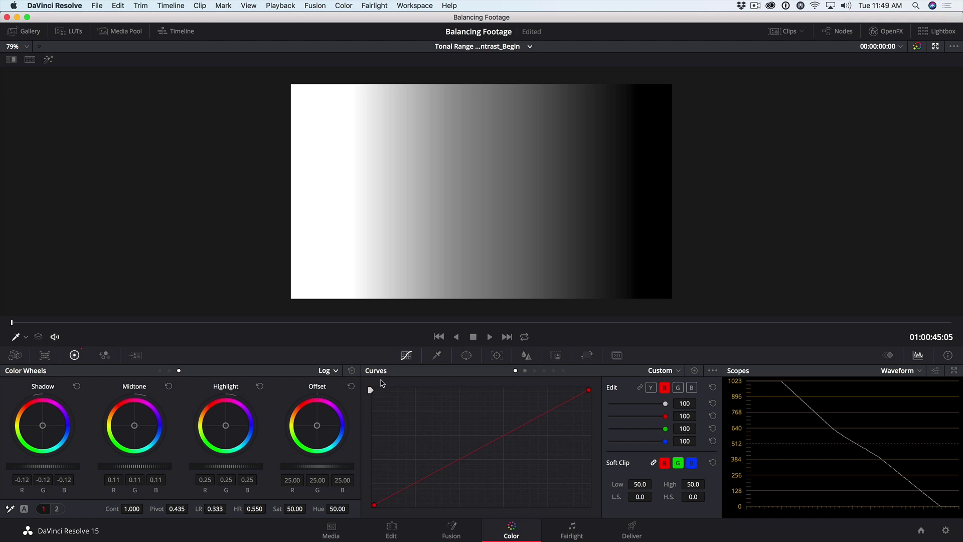
# - Reset the Log wheels and load the Low Contrast.mov beach clip
pyautogui.click(351, 372)
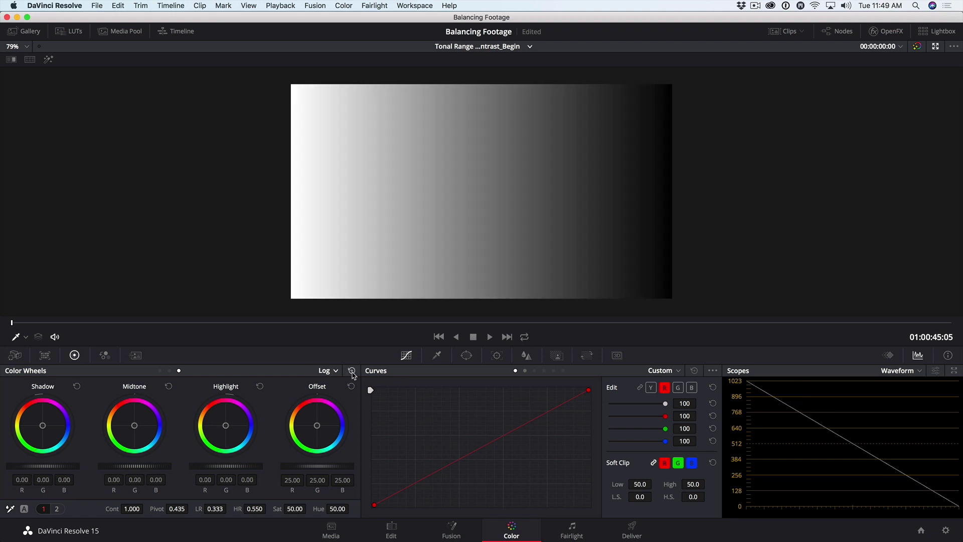
pyautogui.hotkey('ctrl', 'shift', 'c')
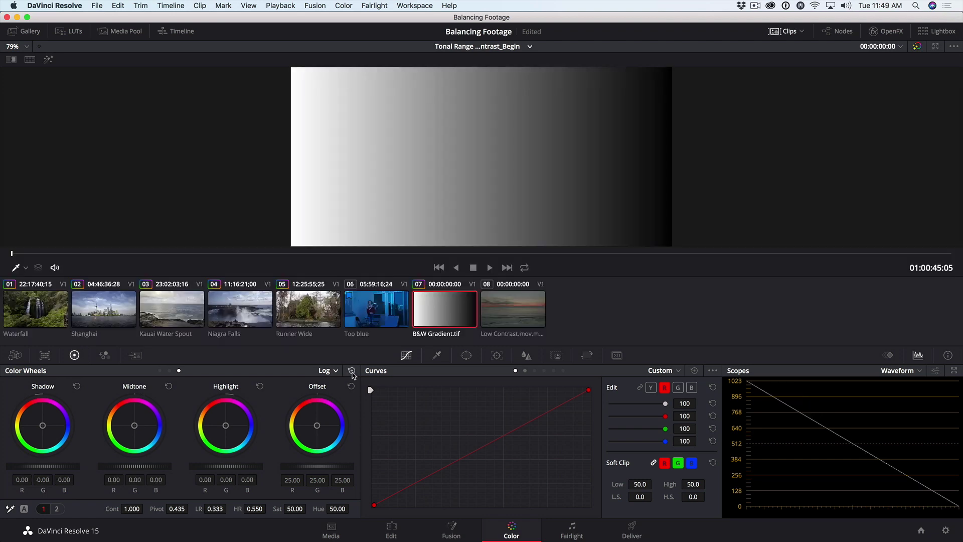
pyautogui.click(519, 315)
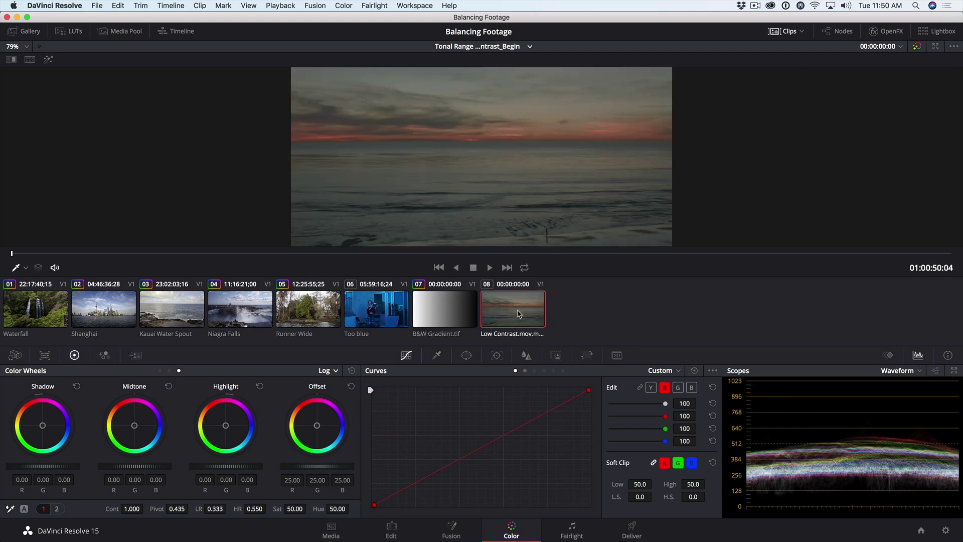
pyautogui.hotkey('ctrl', 'shift', 'c')
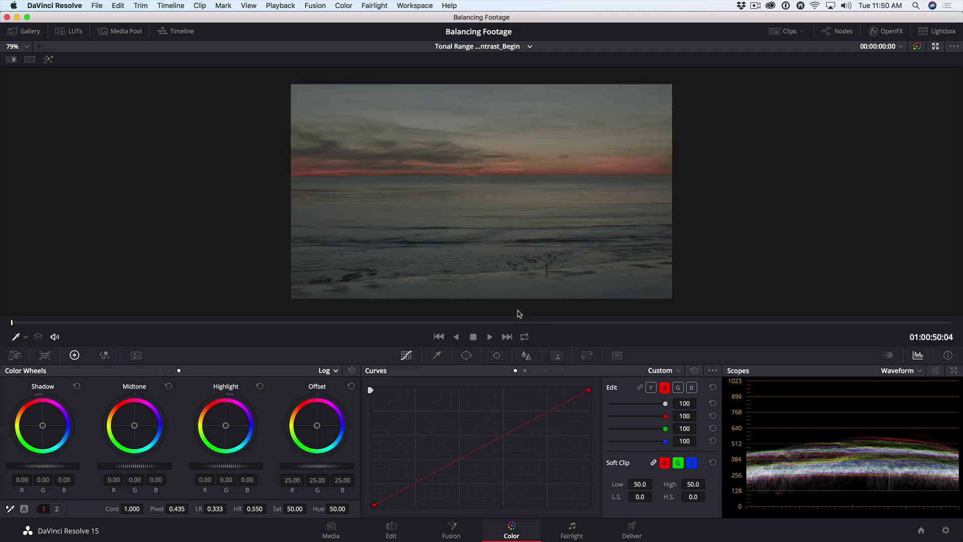
# - Show the RGB Parade scope and switch the color wheels to Primaries Wheels
pyautogui.click(903, 372)
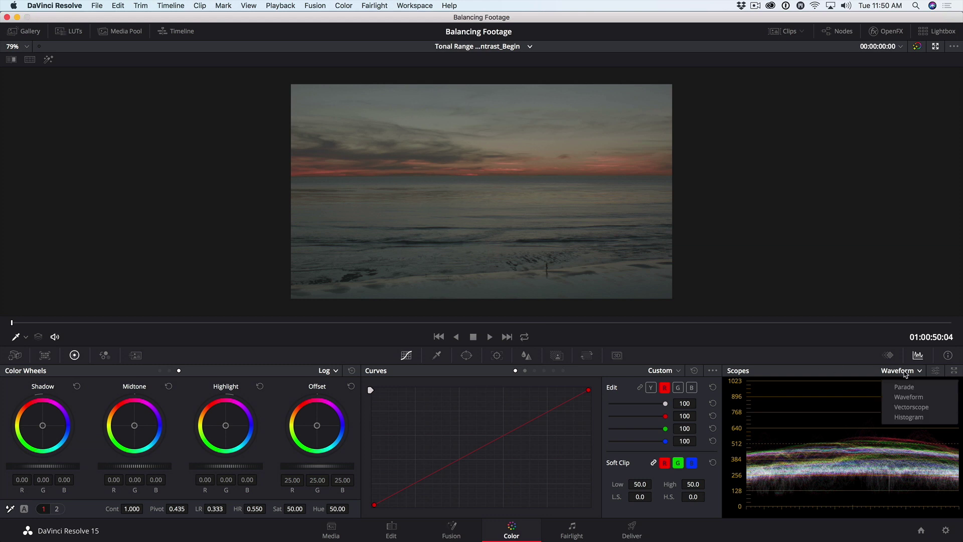
pyautogui.click(913, 387)
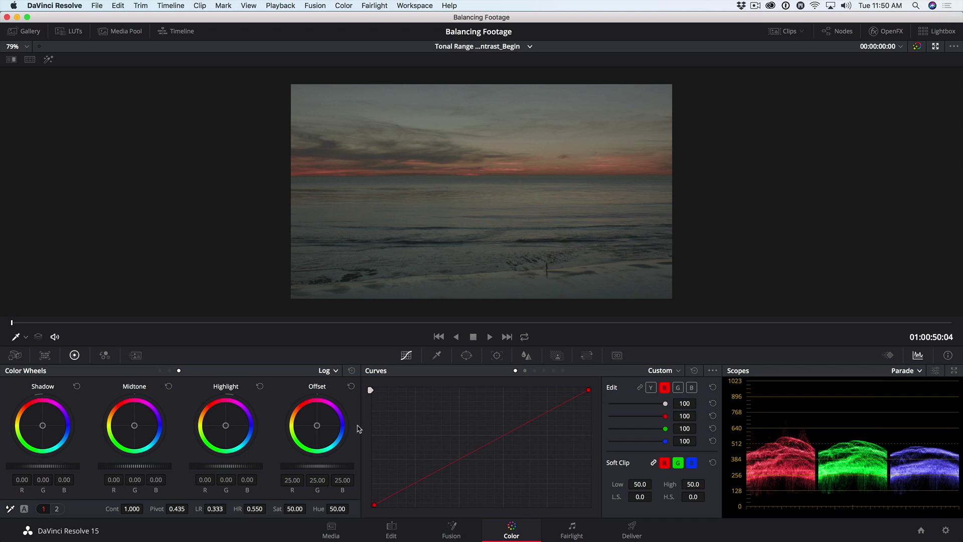
pyautogui.click(332, 372)
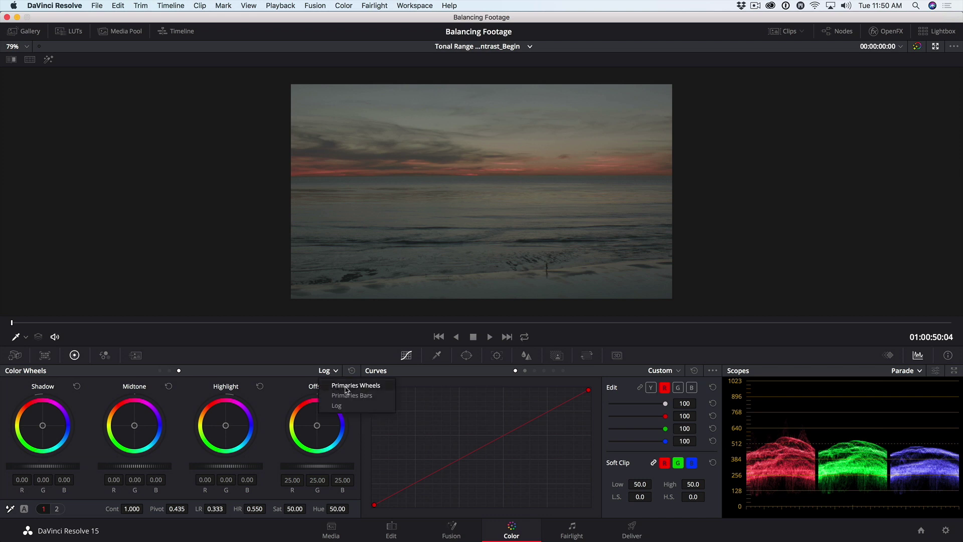
pyautogui.click(346, 387)
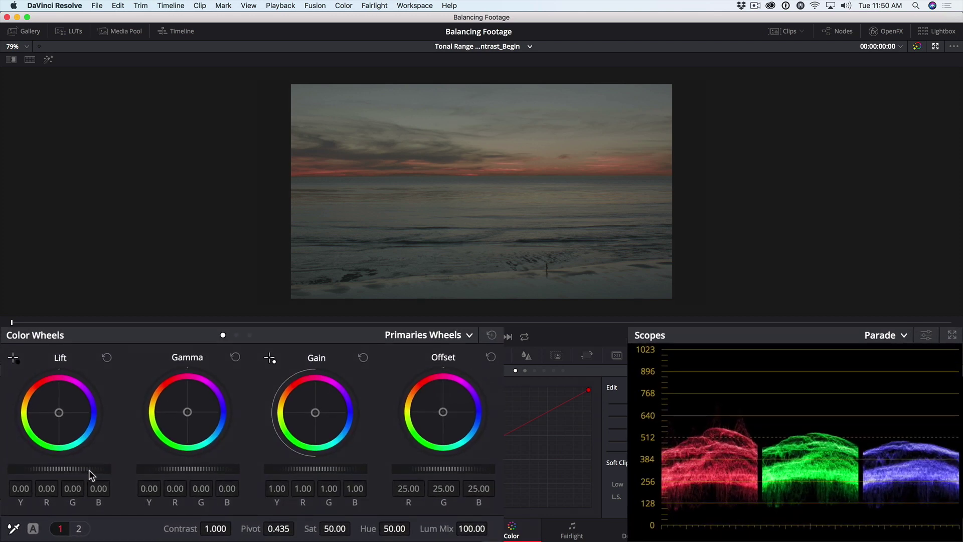
# - Lower master Lift to -0.06 and raise master Gain to 1.33 on the beach clip
pyautogui.moveTo(89, 469); pyautogui.dragTo(76, 470)
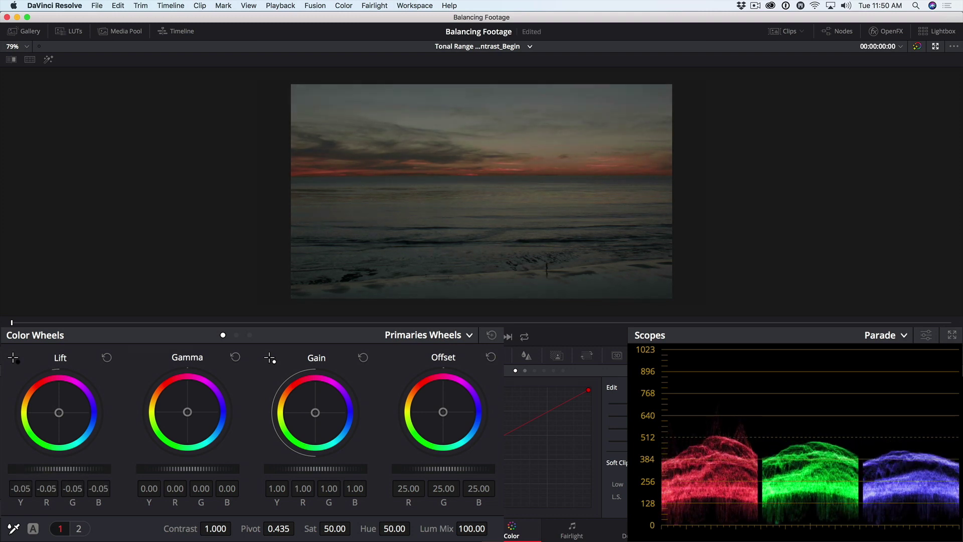
pyautogui.moveTo(71, 470); pyautogui.dragTo(65, 469)
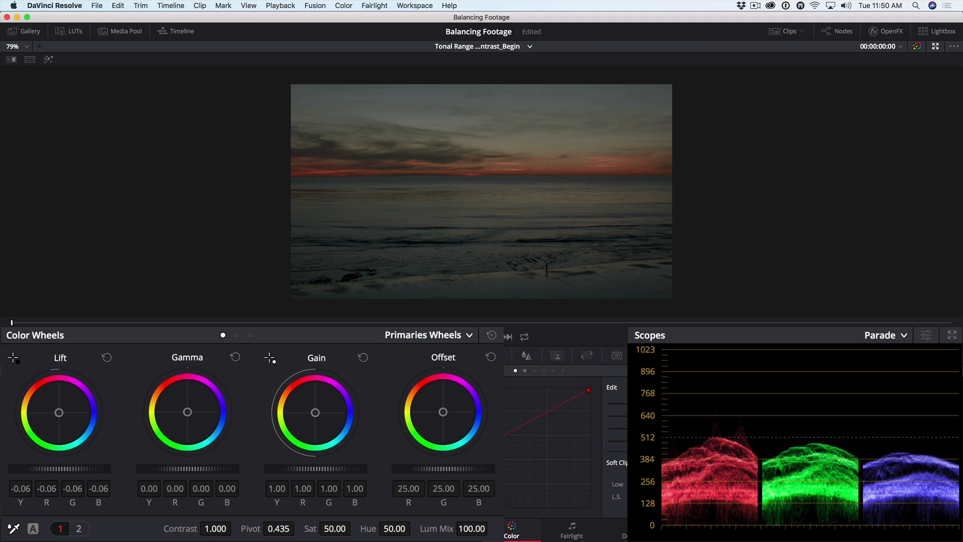
pyautogui.moveTo(315, 468); pyautogui.dragTo(365, 468)
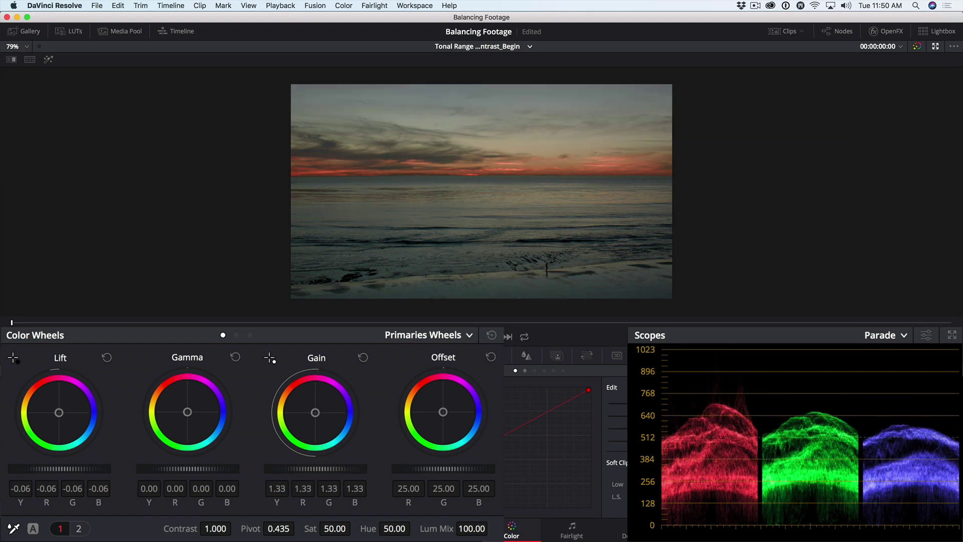
# - In Log wheels, set Highlight to 0.75, Shadow to -0.15 and Midtone to -0.23
pyautogui.click(458, 335)
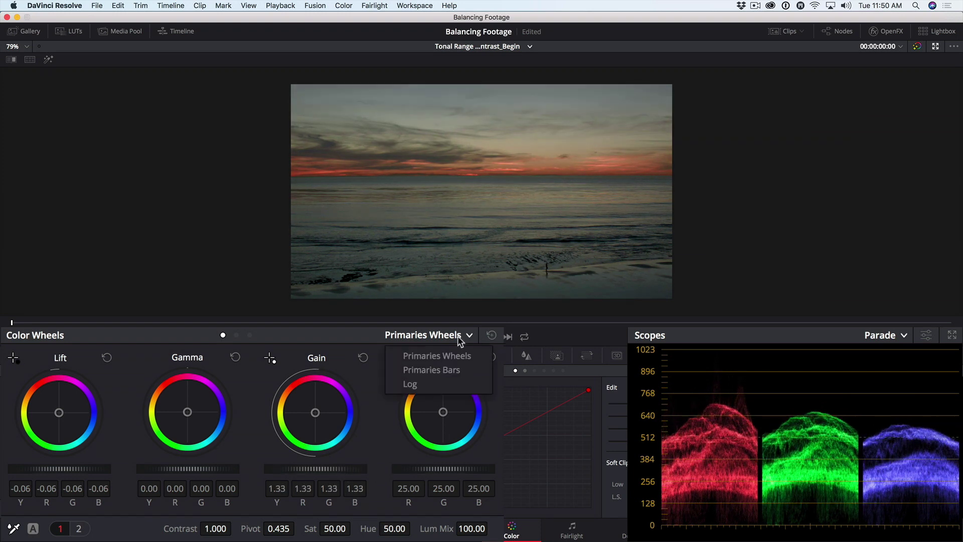
pyautogui.click(448, 384)
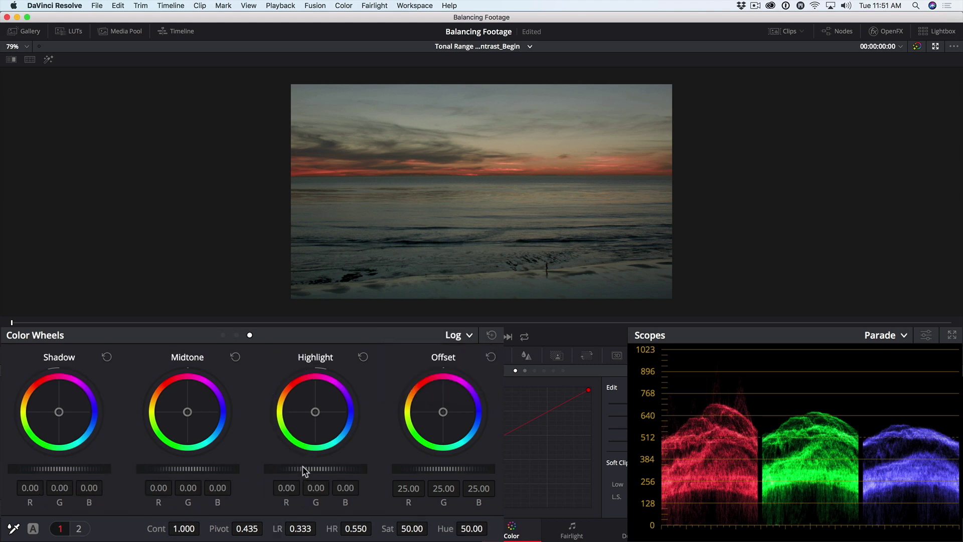
pyautogui.moveTo(305, 471); pyautogui.dragTo(389, 471)
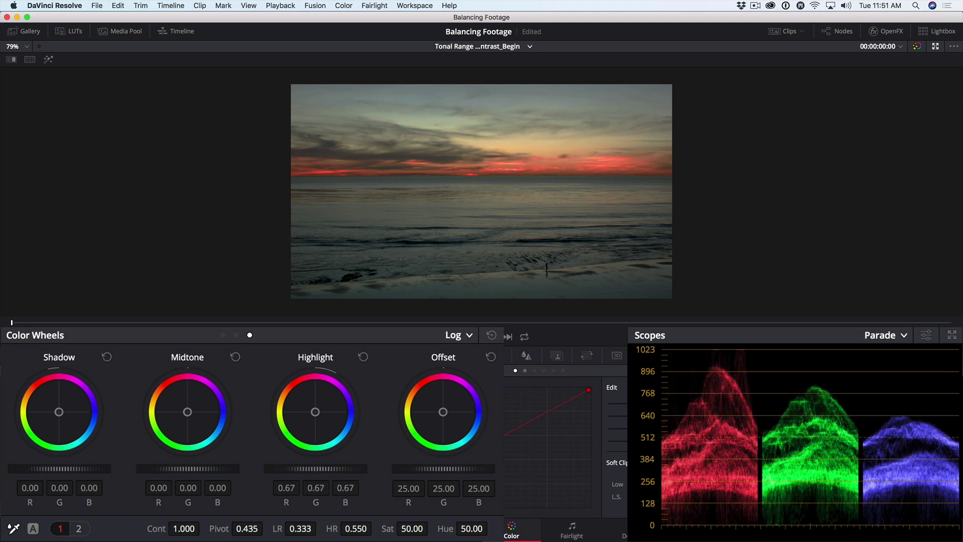
pyautogui.moveTo(318, 471); pyautogui.dragTo(327, 474)
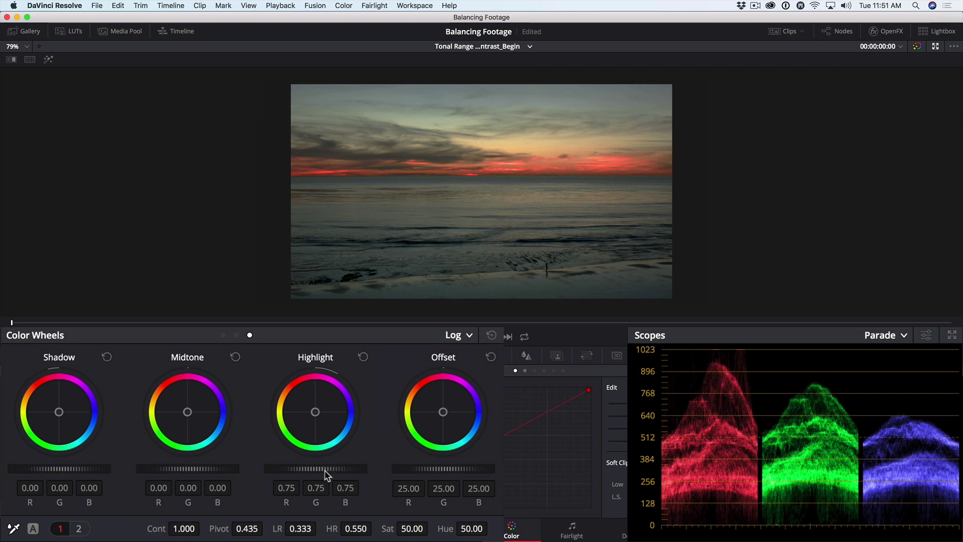
pyautogui.moveTo(73, 469)
pyautogui.mouseDown()
pyautogui.moveTo(63, 468)
pyautogui.moveTo(103, 474)
pyautogui.moveTo(75, 468)
pyautogui.mouseUp()
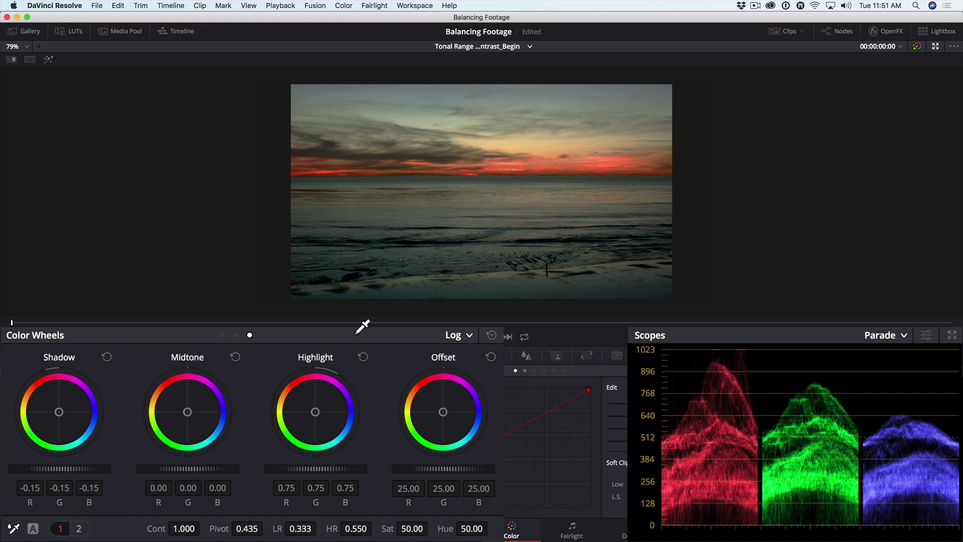
pyautogui.moveTo(198, 468); pyautogui.dragTo(171, 468)
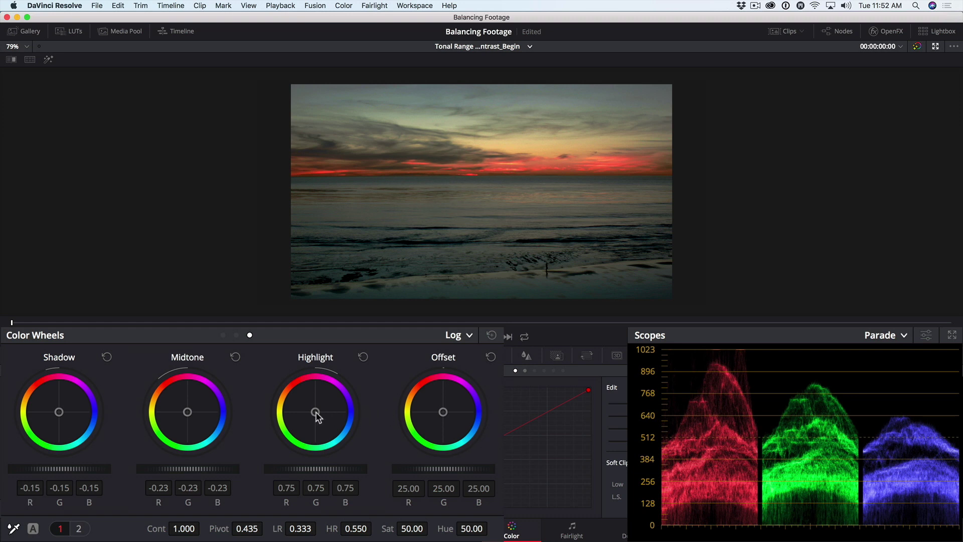
# - Tint the highlights red to 1.32/0.59/0.66 and set High Range to 0.524
pyautogui.moveTo(316, 412); pyautogui.dragTo(313, 395)
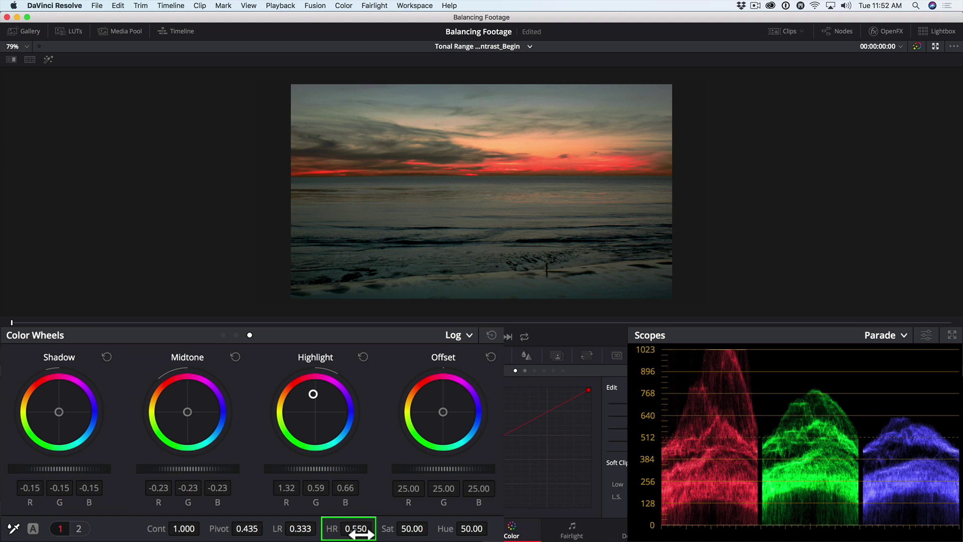
pyautogui.moveTo(360, 534)
pyautogui.mouseDown()
pyautogui.moveTo(349, 535)
pyautogui.moveTo(376, 528)
pyautogui.mouseUp()
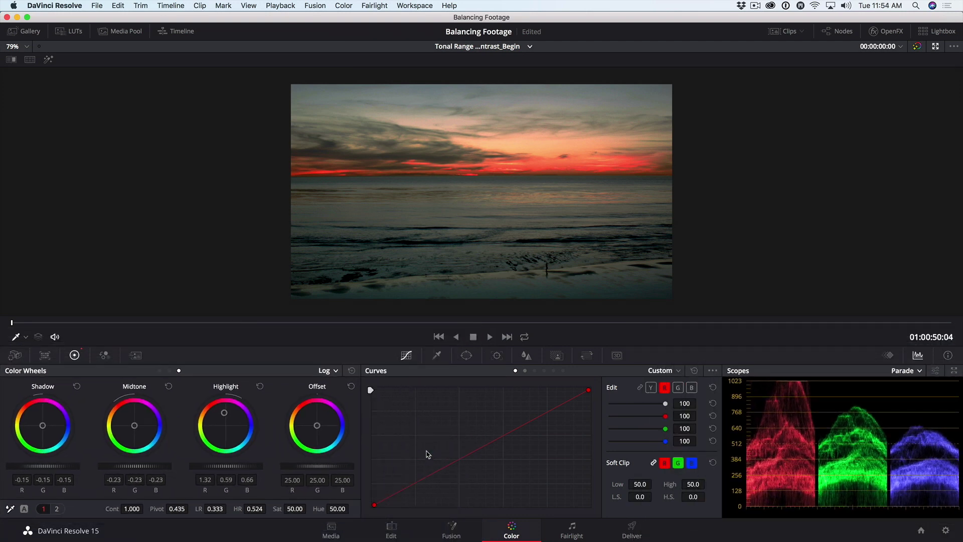
pyautogui.press('super+Home')
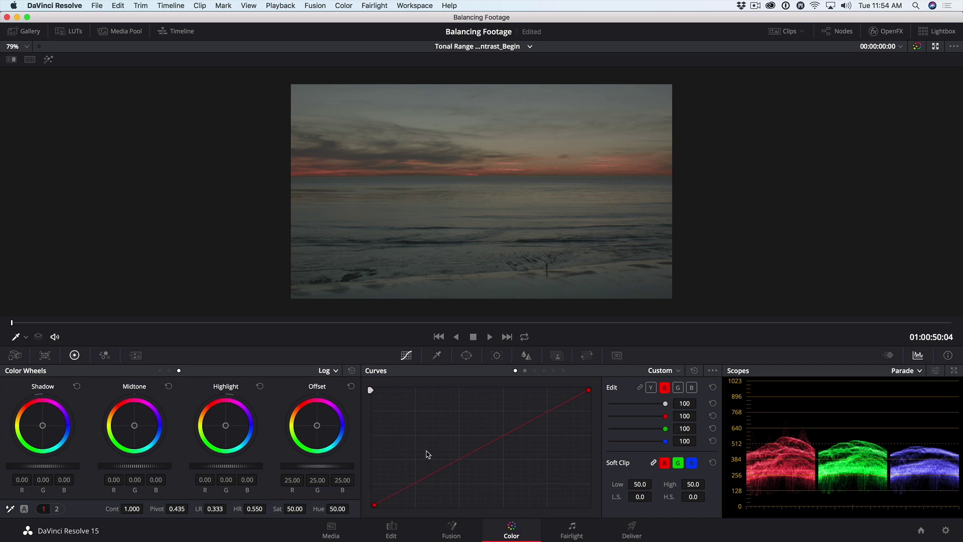
pyautogui.press('super+z')
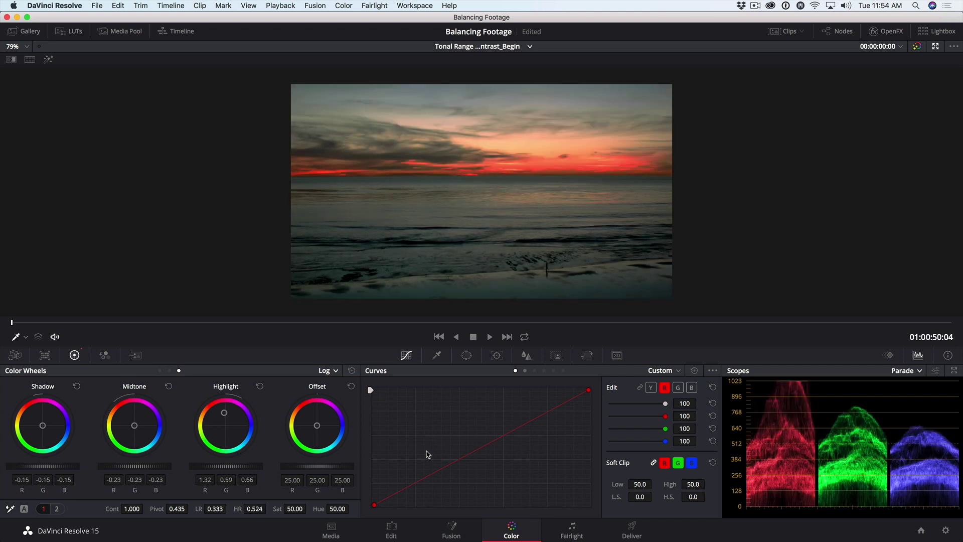